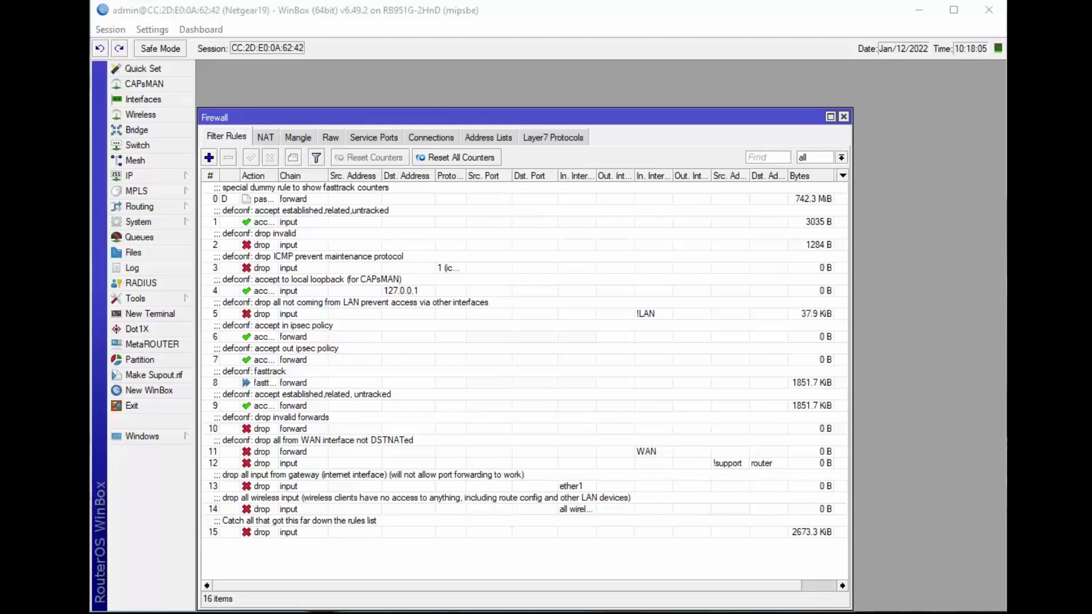
{"action": "left_click", "coordinate": [843, 116]}
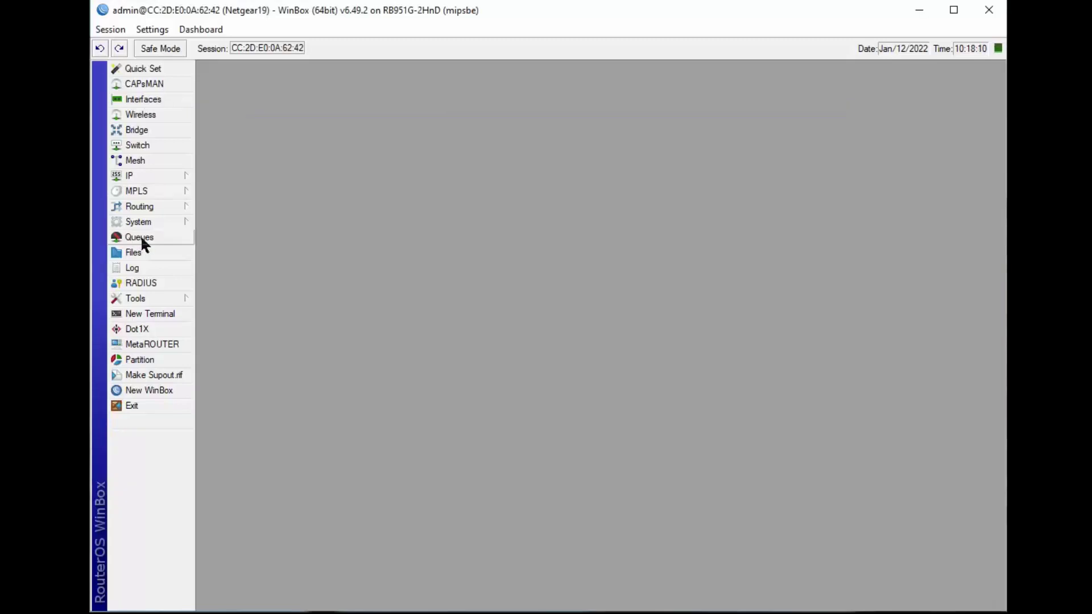
{"action": "left_click", "coordinate": [147, 223]}
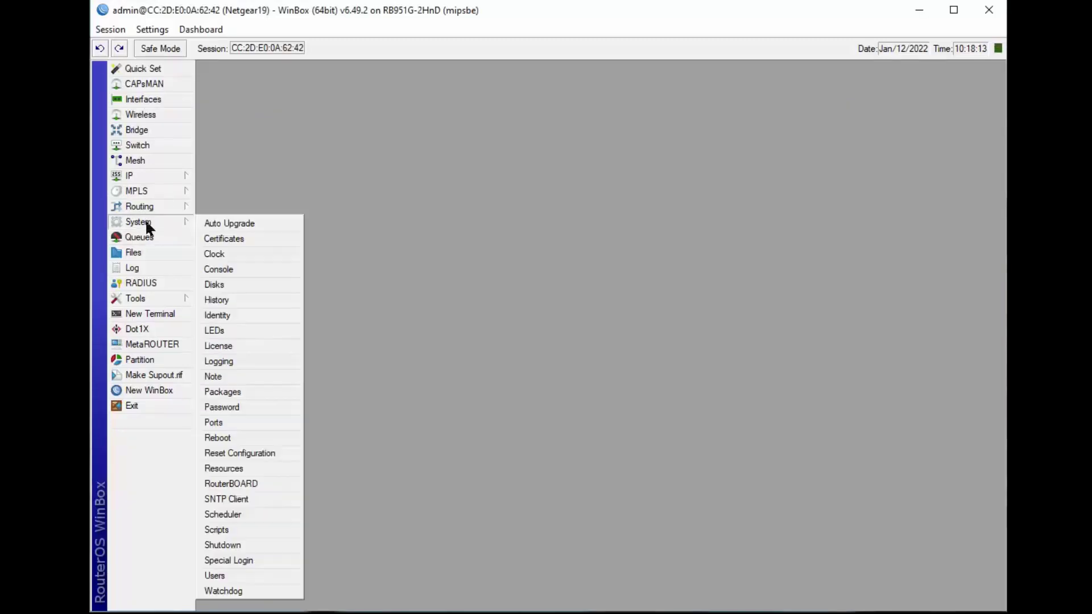
{"action": "left_click", "coordinate": [219, 573]}
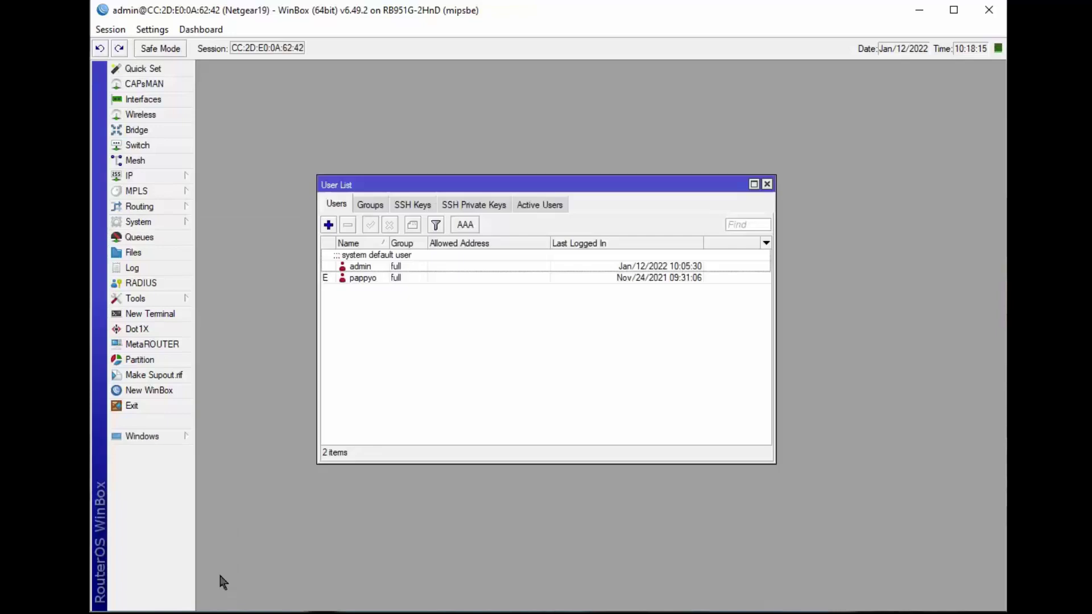
{"action": "left_click", "coordinate": [367, 266]}
{"action": "double_click", "coordinate": [367, 267]}
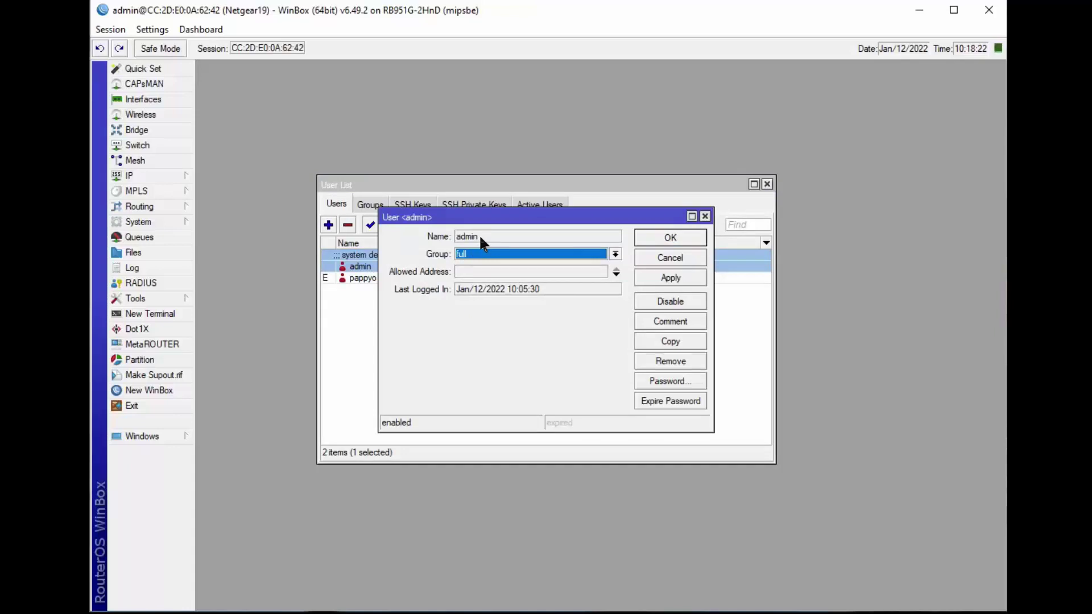
{"action": "left_click", "coordinate": [660, 239]}
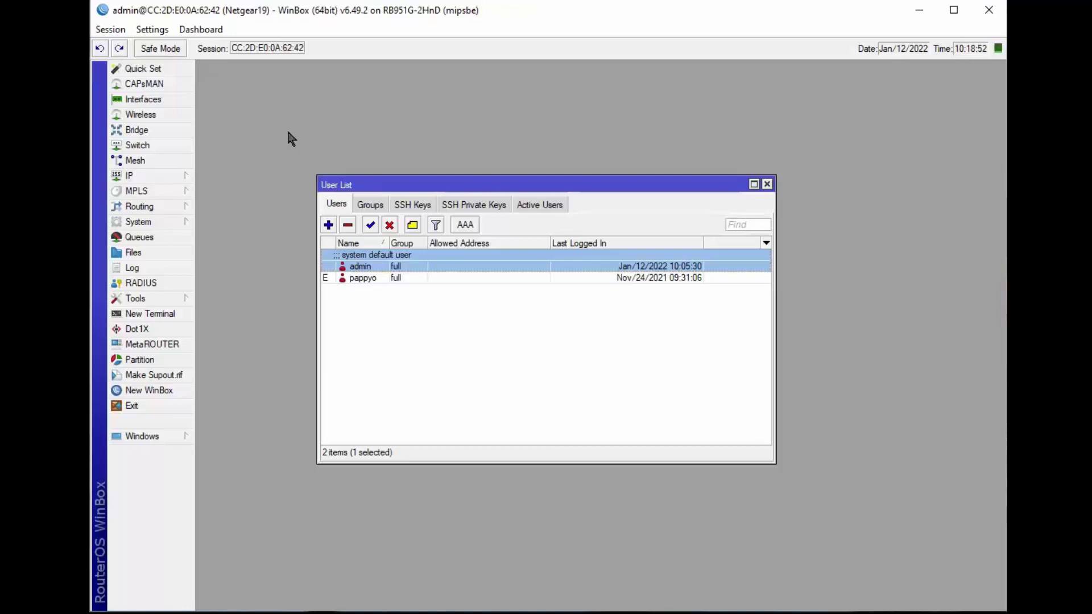
{"action": "left_click", "coordinate": [767, 184]}
Show the Home AP Quick Set overview: LAN 192.168.91.1/24, DHCP range 192.168.91.101-192.168.91.123
{"action": "left_click", "coordinate": [142, 68]}
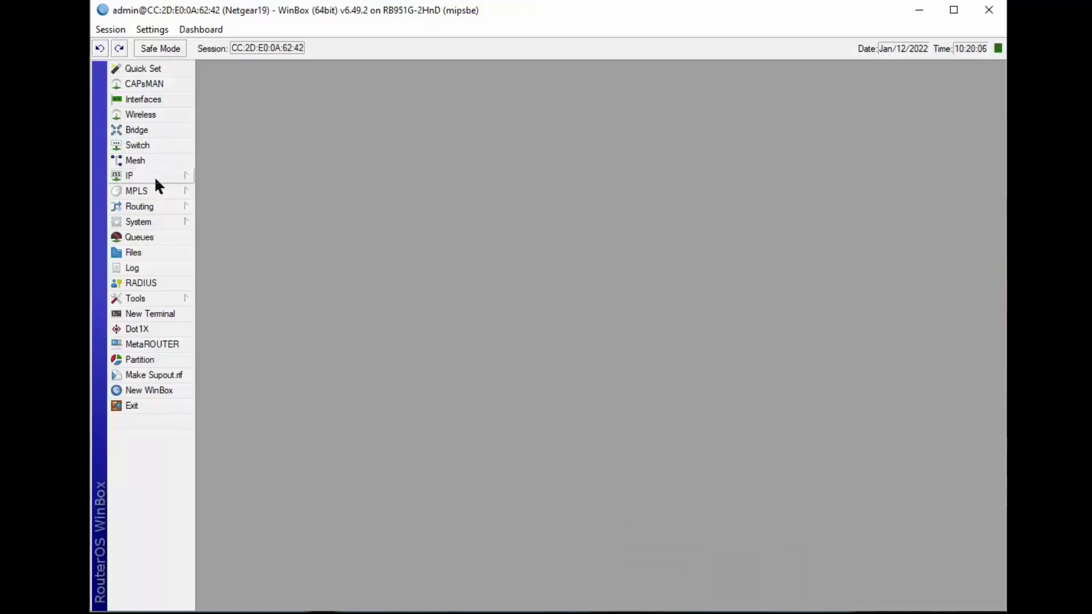
Review the IP service list, where winbox on port 8291 is restricted to 192.168.91.123
{"action": "left_click", "coordinate": [151, 171]}
{"action": "left_click", "coordinate": [221, 453]}
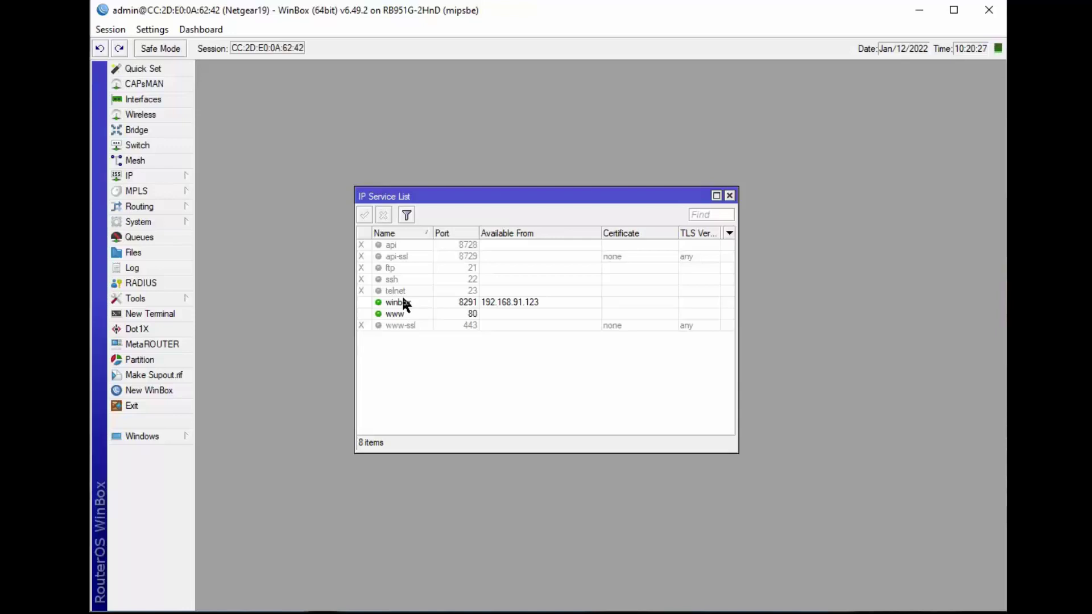
{"action": "left_click", "coordinate": [730, 197]}
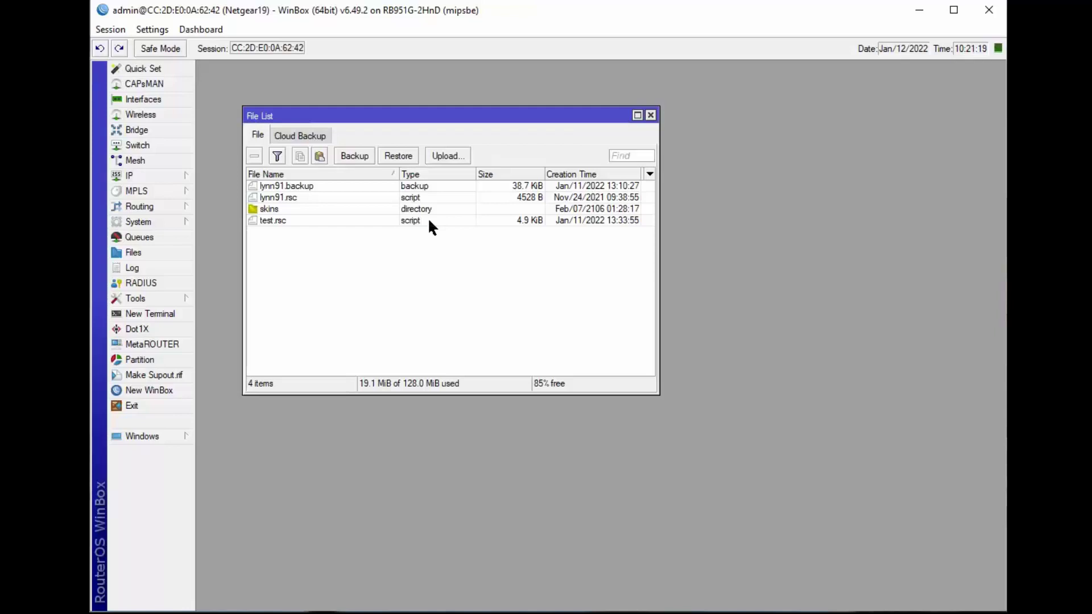
Close the file list and review scheduler tasks schedule1 and schedule2, each running every 5 days
{"action": "left_click", "coordinate": [650, 115]}
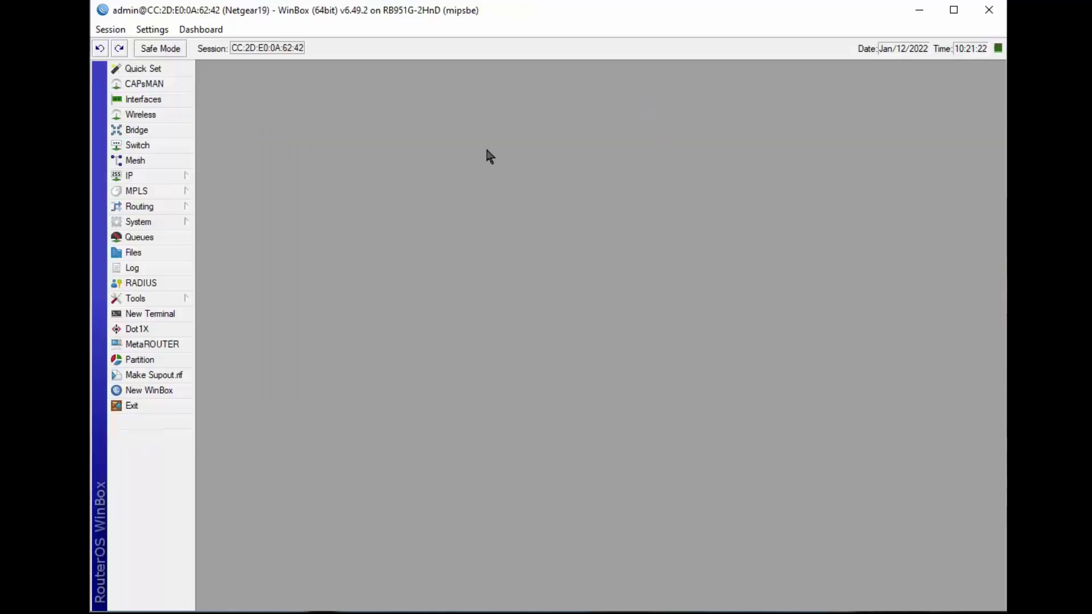
{"action": "left_click", "coordinate": [150, 220]}
{"action": "left_click", "coordinate": [226, 513]}
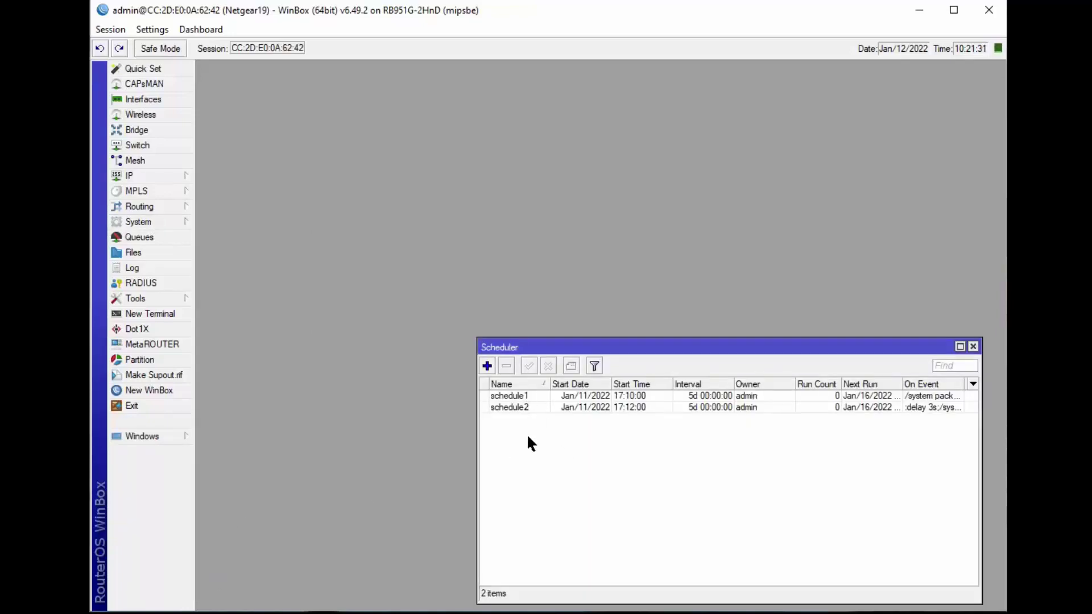
Close the Scheduler, open MAC Server, and confirm MAC Telnet allows no interfaces
{"action": "left_click", "coordinate": [974, 347]}
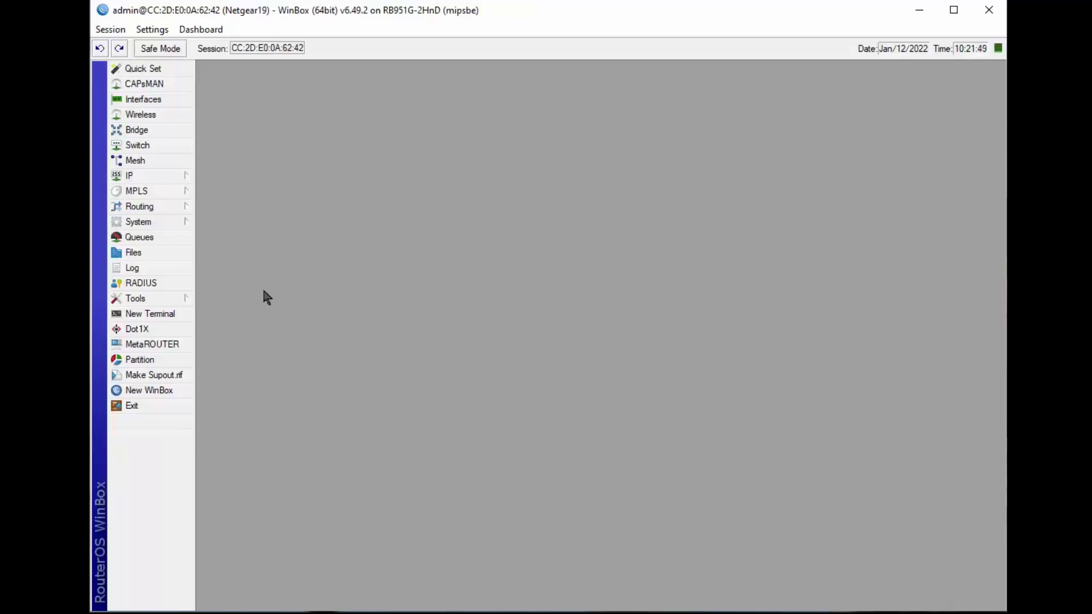
{"action": "left_click", "coordinate": [142, 289]}
{"action": "left_click", "coordinate": [154, 297]}
{"action": "left_click", "coordinate": [219, 361]}
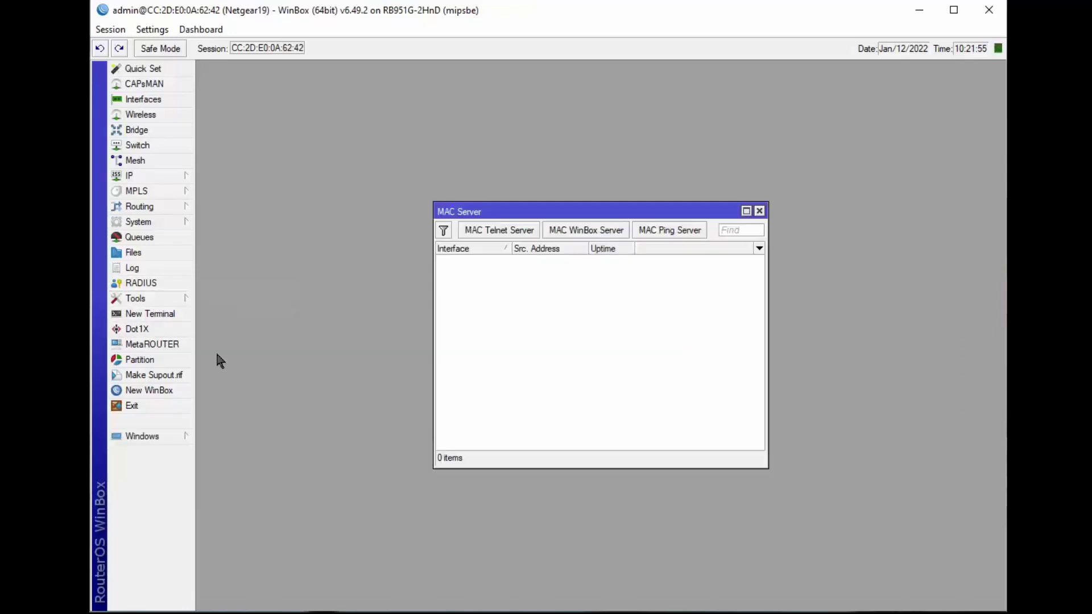
{"action": "left_click", "coordinate": [478, 224]}
{"action": "left_click", "coordinate": [680, 321]}
Confirm MAC WinBox is limited to the LAN list and MAC ping is disabled
{"action": "left_click", "coordinate": [589, 230]}
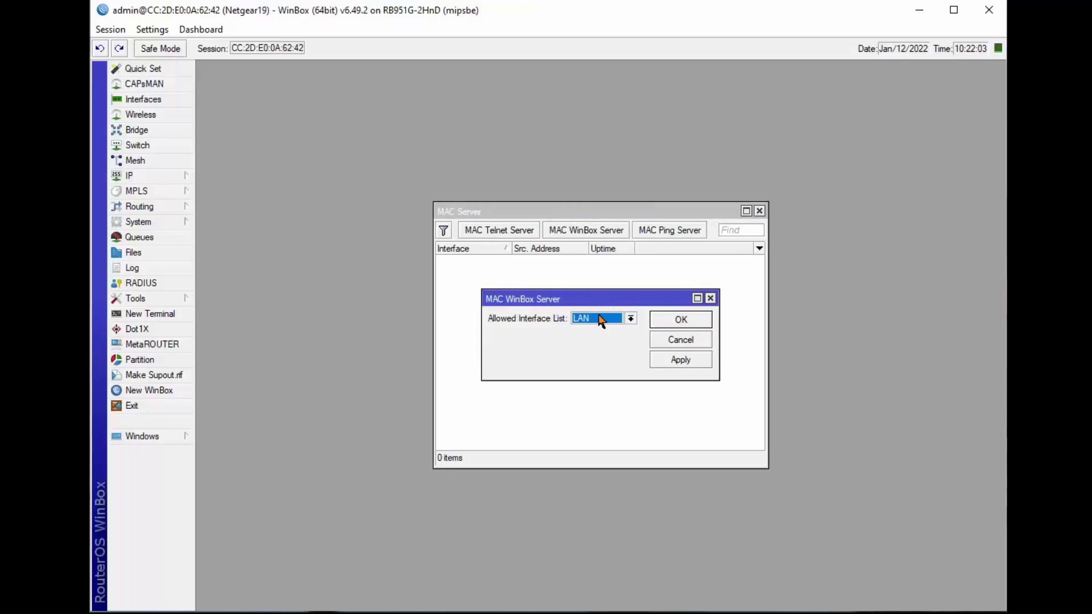
{"action": "left_click", "coordinate": [672, 321]}
{"action": "left_click", "coordinate": [674, 229]}
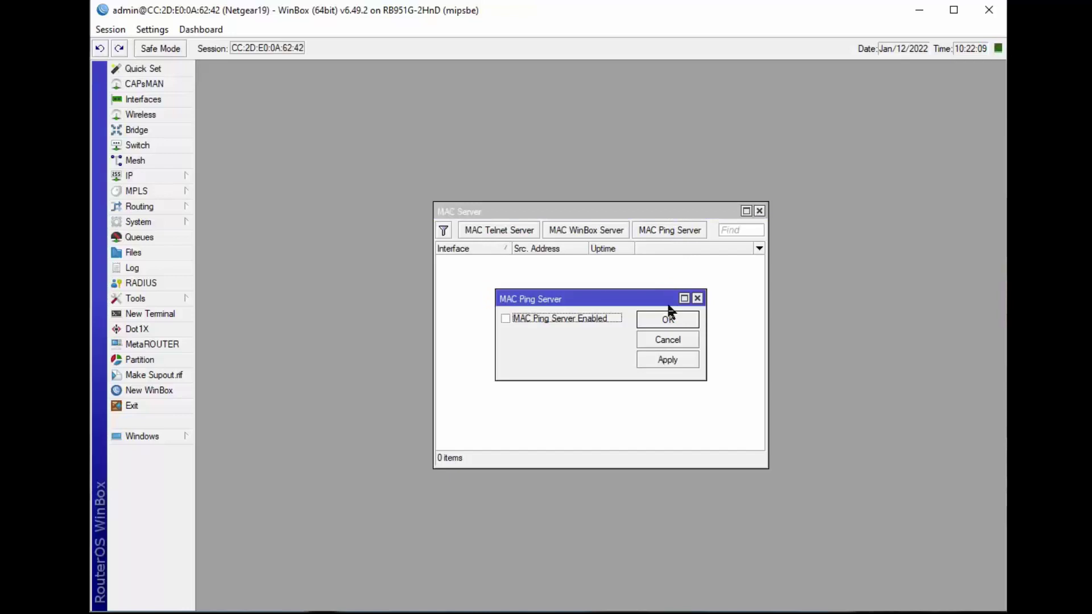
{"action": "left_click", "coordinate": [670, 322]}
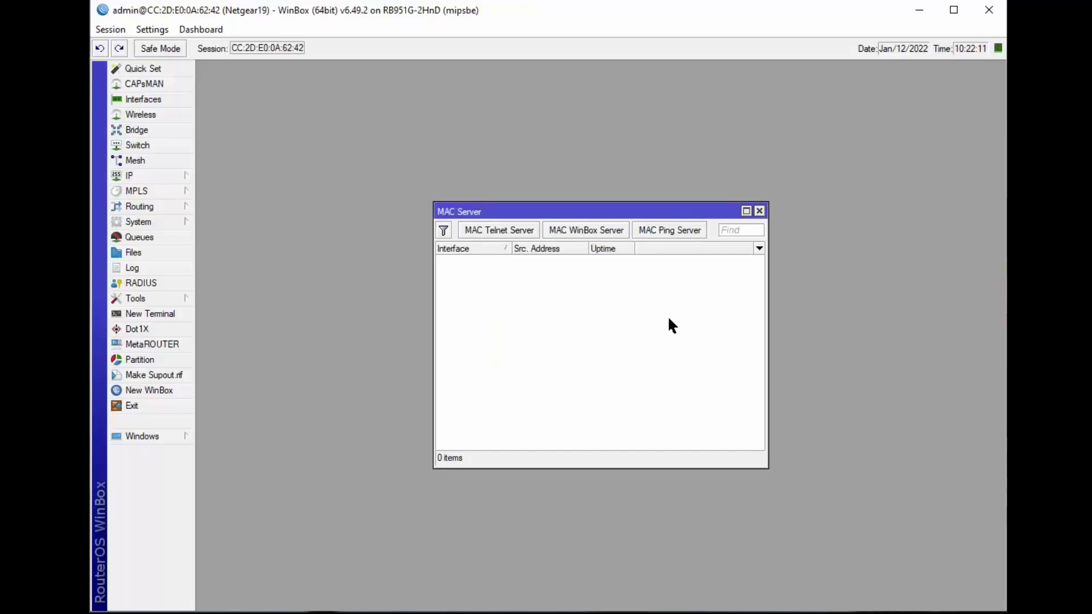
{"action": "left_click", "coordinate": [595, 231]}
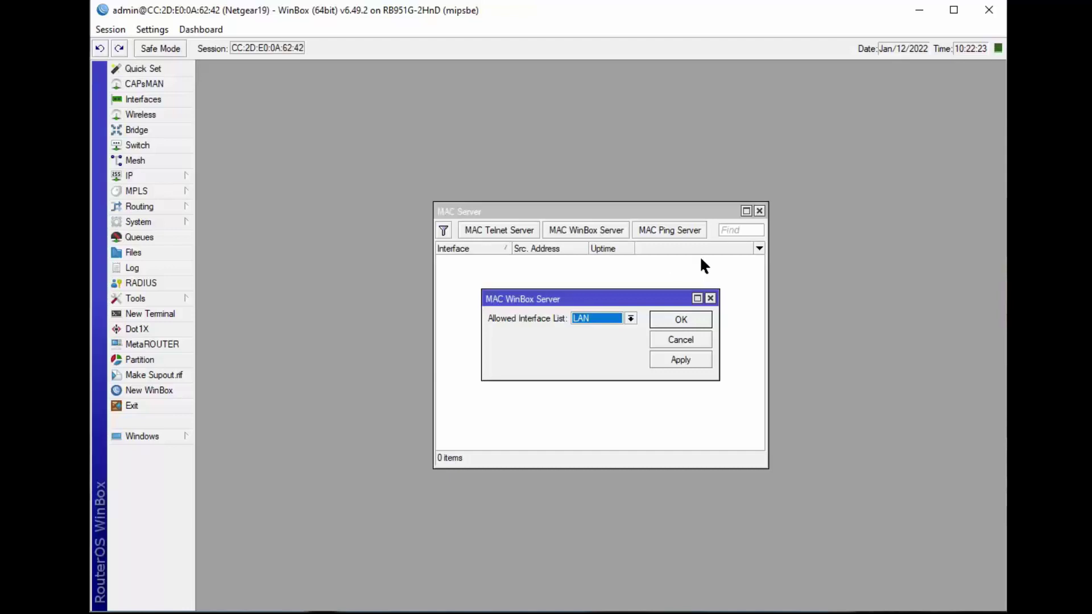
{"action": "left_click", "coordinate": [680, 319]}
Open the firewall address lists and inspect the router entry at 192.168.91.1
{"action": "left_click", "coordinate": [759, 211]}
{"action": "left_click", "coordinate": [123, 175]}
{"action": "left_click", "coordinate": [230, 302]}
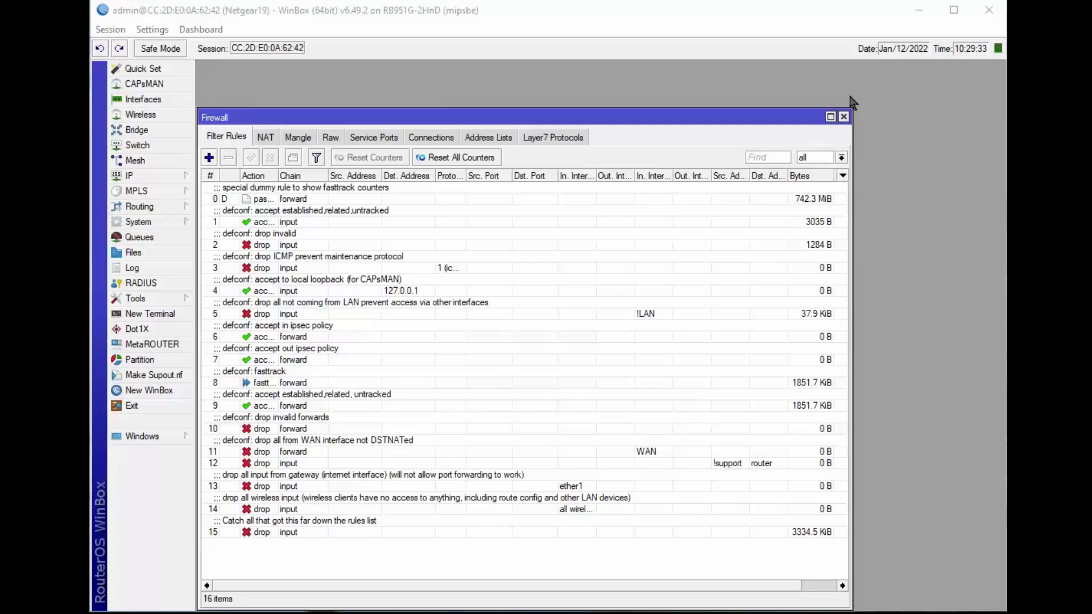
{"action": "left_click", "coordinate": [484, 135]}
{"action": "double_click", "coordinate": [245, 187]}
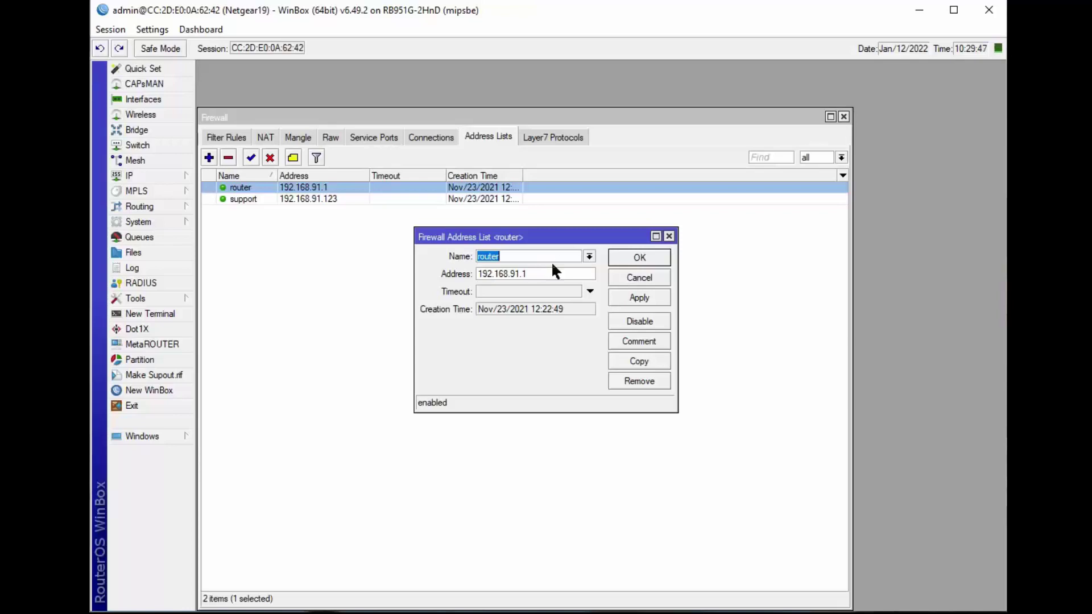
{"action": "left_click", "coordinate": [623, 257]}
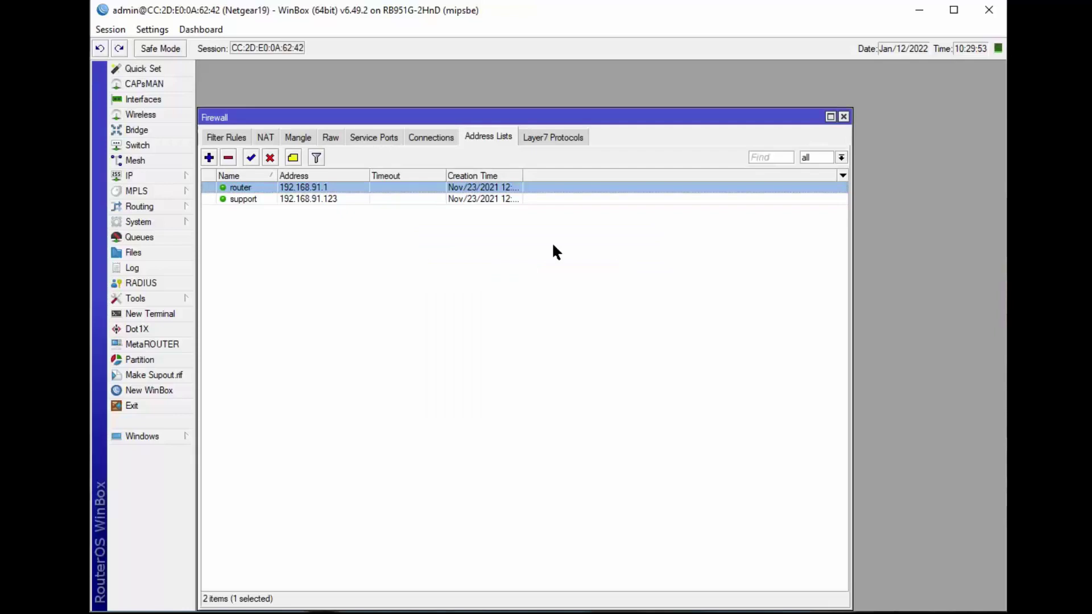
Inspect the support address list entry at 192.168.91.123
{"action": "left_click", "coordinate": [245, 200]}
{"action": "double_click", "coordinate": [245, 200]}
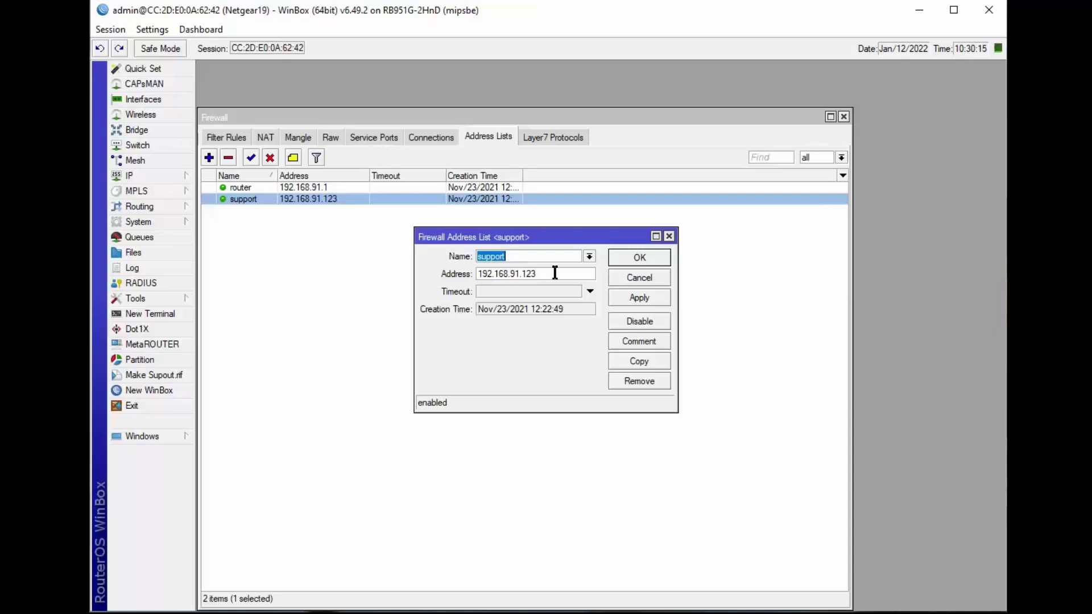
{"action": "left_click", "coordinate": [646, 263]}
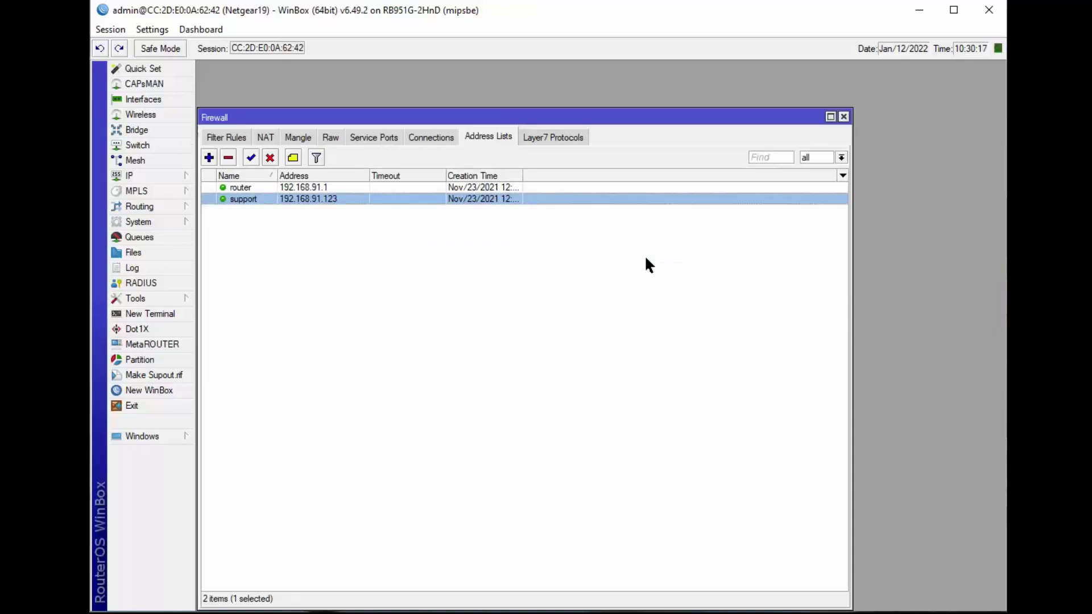
Inspect filter rule 12's General, Advanced and Action settings: drop non-support input to router
{"action": "left_click", "coordinate": [215, 135]}
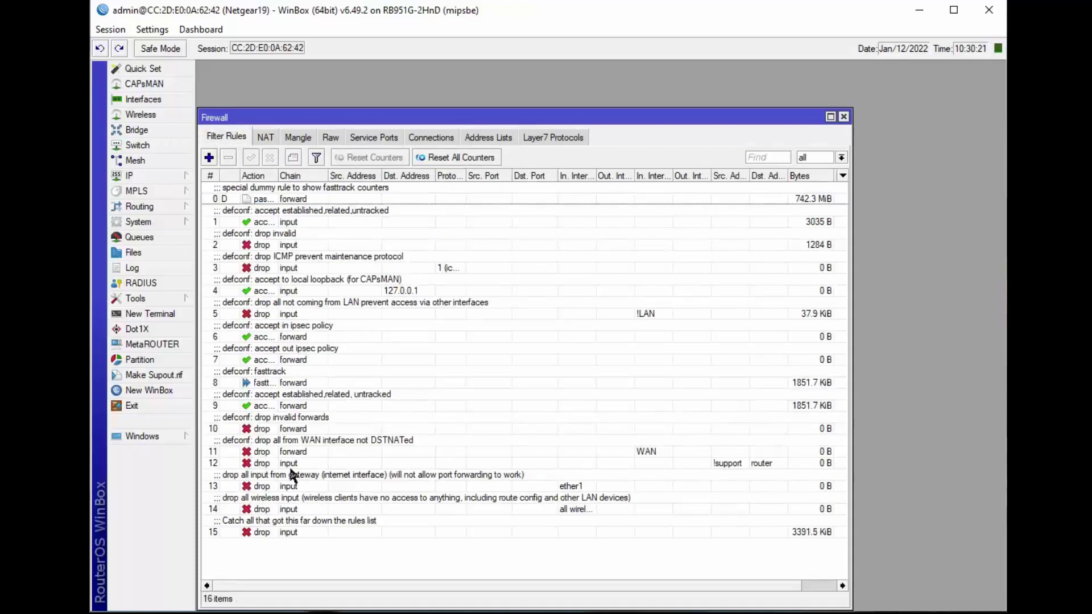
{"action": "left_click", "coordinate": [225, 463]}
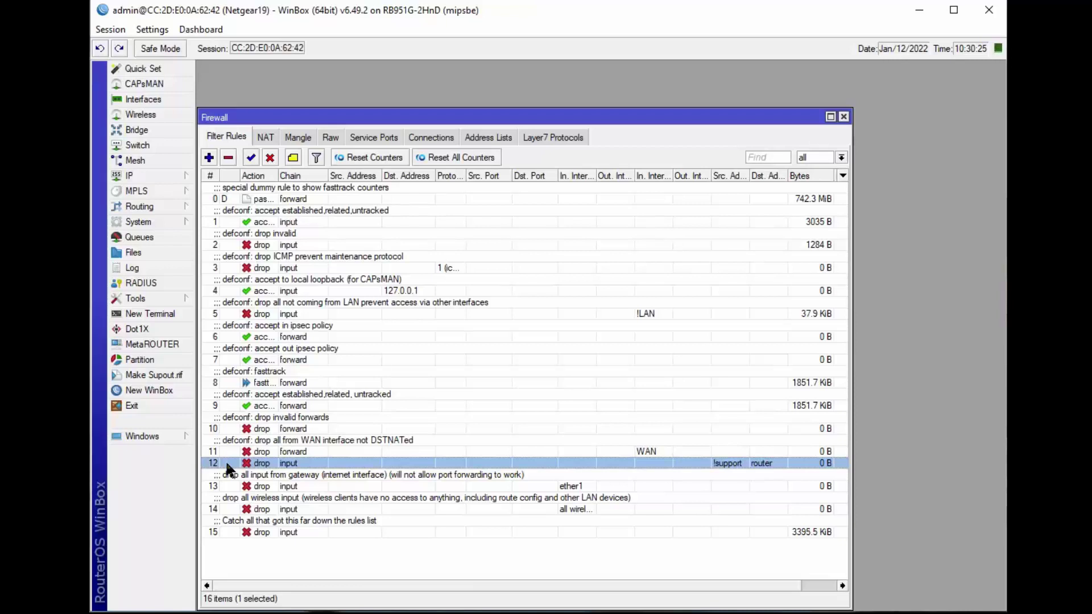
{"action": "double_click", "coordinate": [226, 463]}
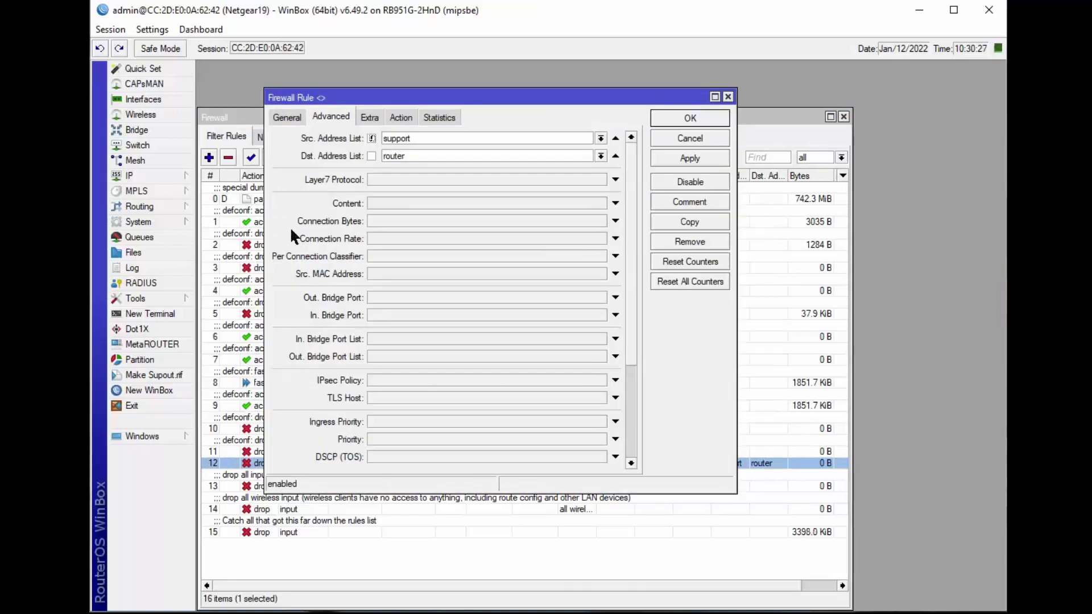
{"action": "left_click", "coordinate": [285, 117]}
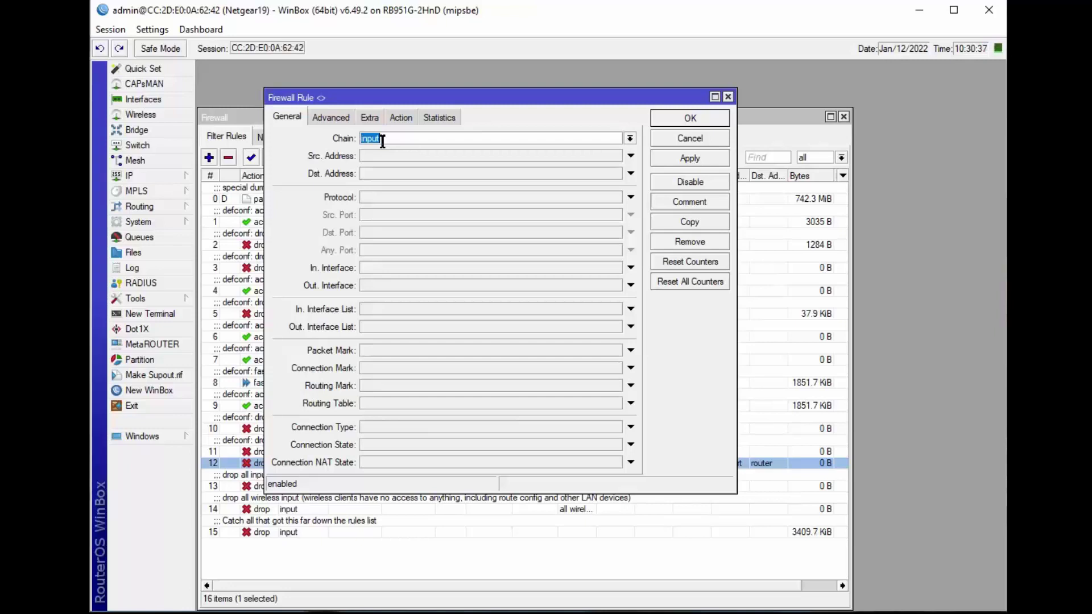
{"action": "left_click", "coordinate": [331, 117]}
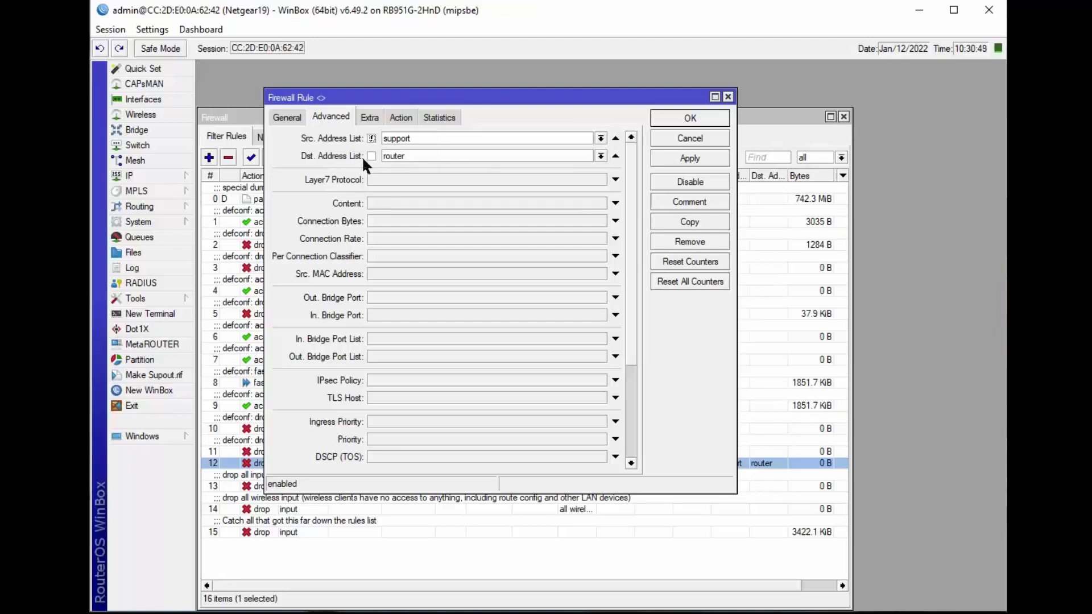
{"action": "left_click", "coordinate": [400, 118]}
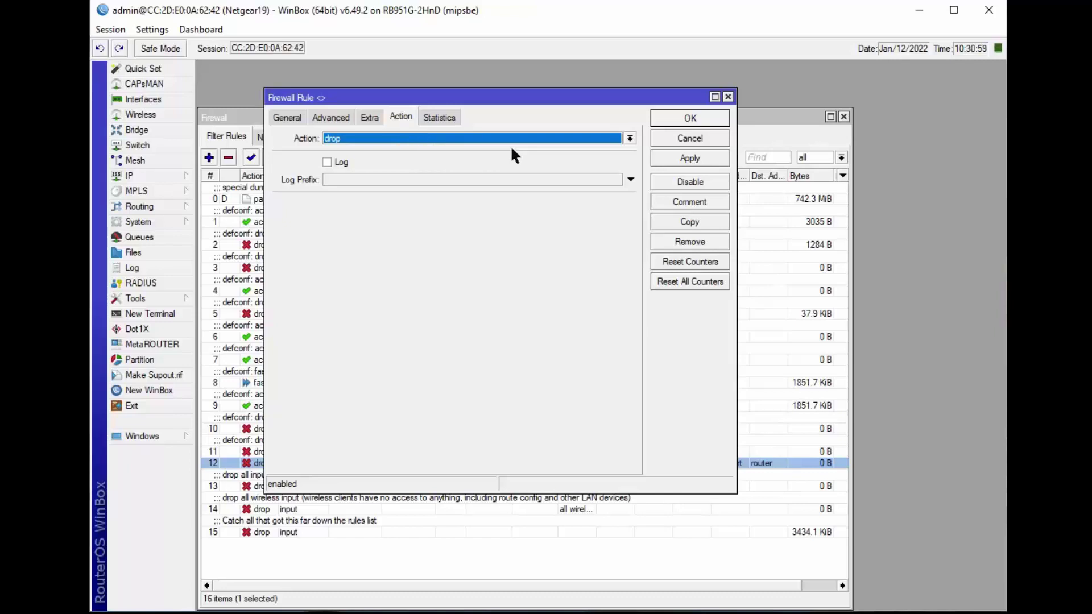
{"action": "left_click", "coordinate": [672, 117]}
{"action": "double_click", "coordinate": [231, 311]}
{"action": "left_click", "coordinate": [270, 117]}
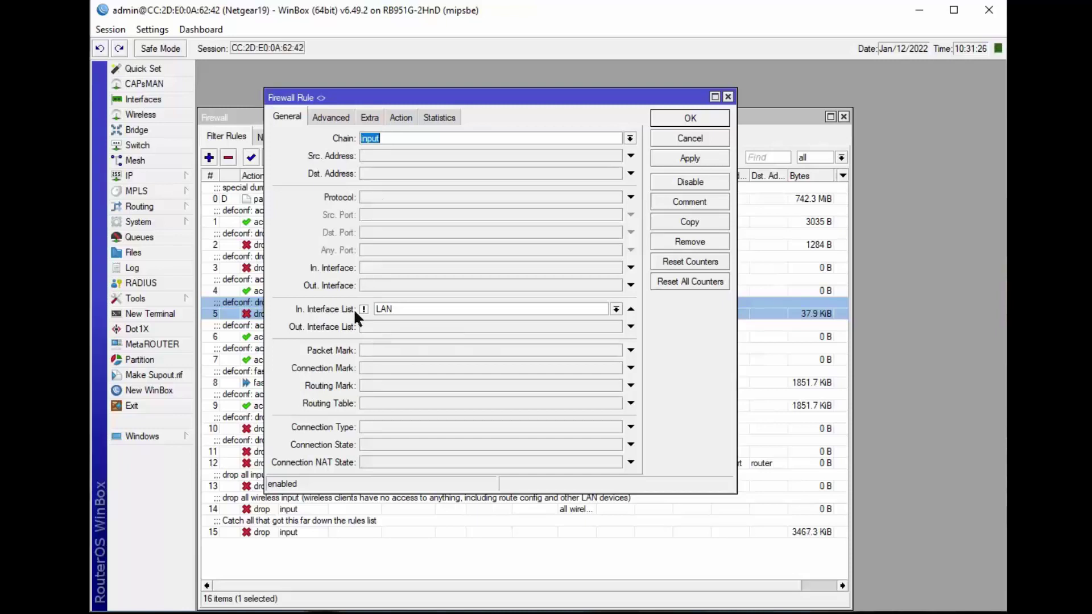
{"action": "left_click", "coordinate": [615, 308]}
{"action": "left_click", "coordinate": [616, 310]}
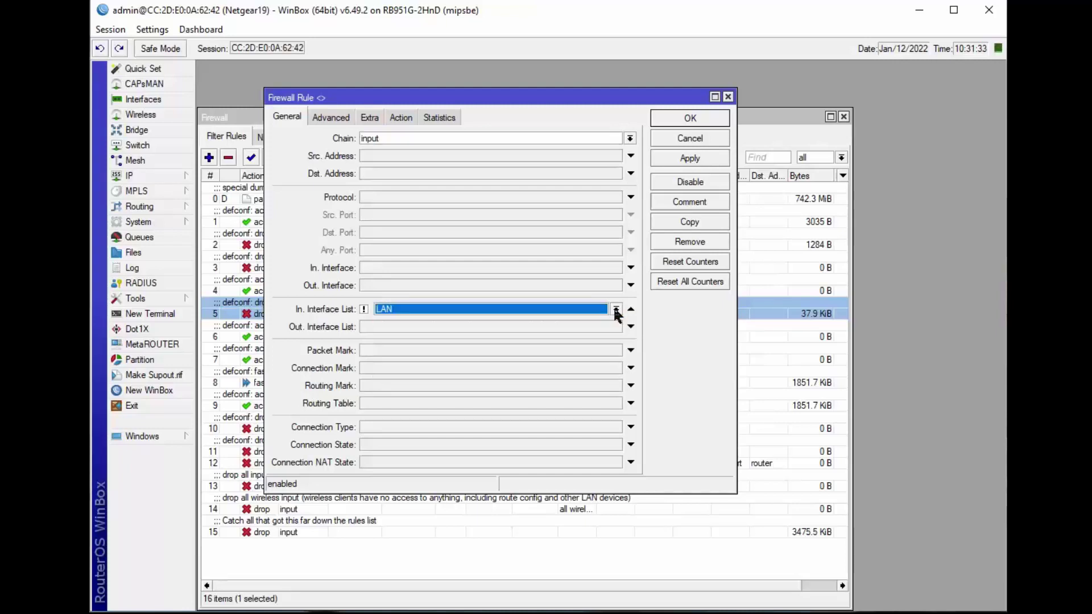
{"action": "left_click", "coordinate": [331, 117]}
{"action": "left_click", "coordinate": [367, 118]}
{"action": "left_click", "coordinate": [401, 116]}
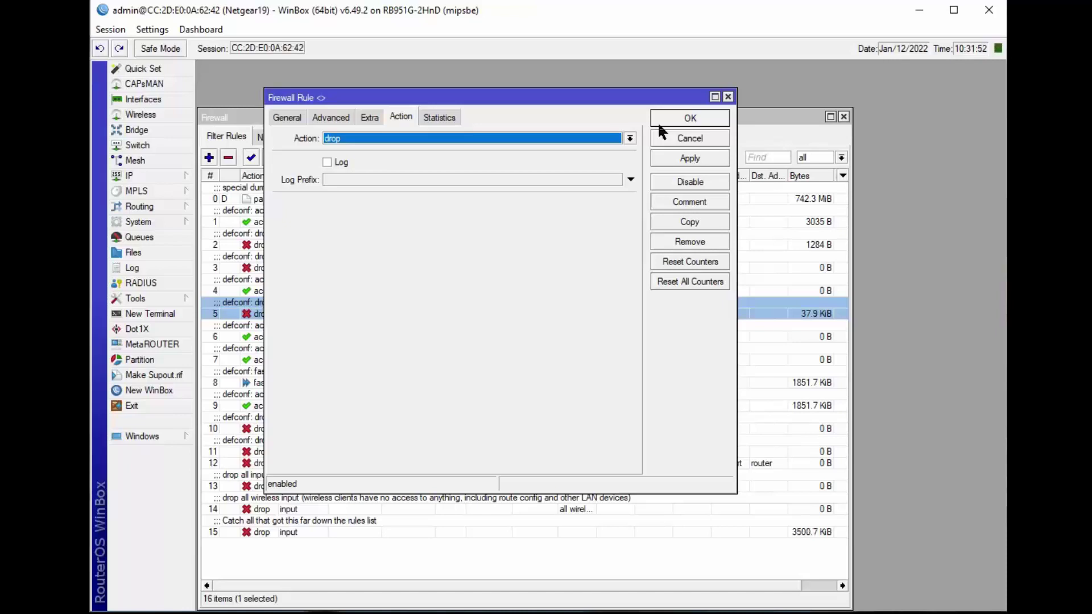
{"action": "left_click", "coordinate": [694, 118]}
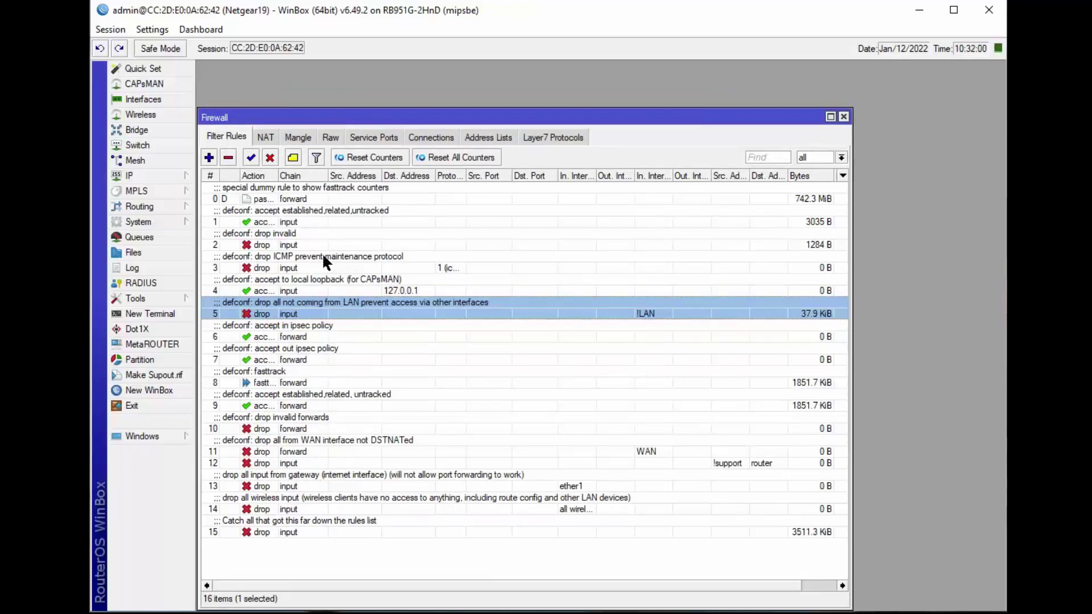
{"action": "double_click", "coordinate": [231, 531]}
{"action": "left_click", "coordinate": [292, 118]}
{"action": "left_click", "coordinate": [316, 119]}
{"action": "left_click", "coordinate": [370, 119]}
{"action": "left_click", "coordinate": [405, 118]}
{"action": "left_click", "coordinate": [690, 118]}
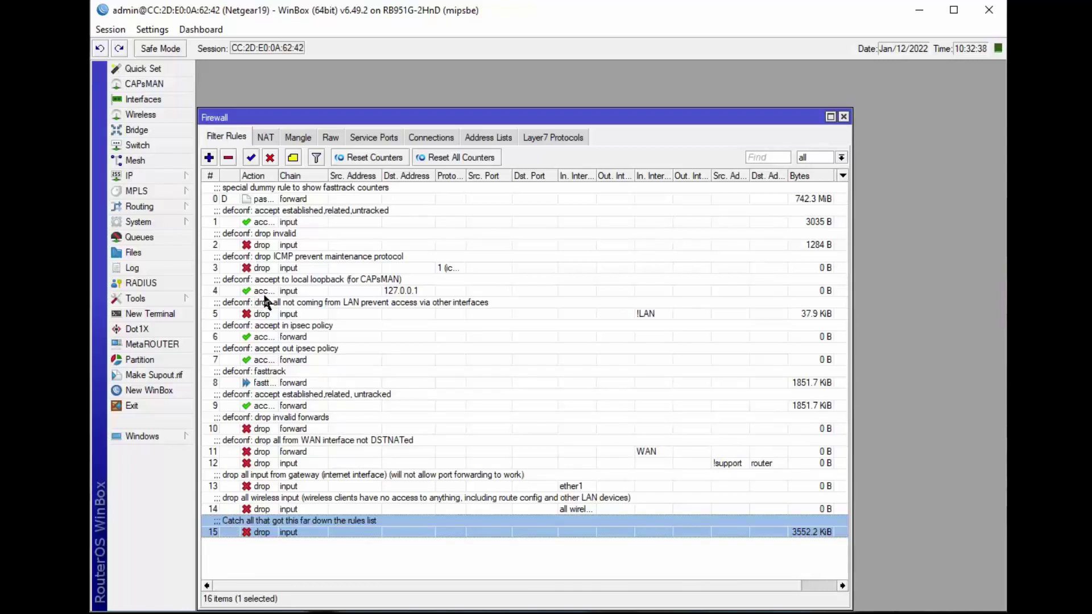
{"action": "double_click", "coordinate": [233, 310]}
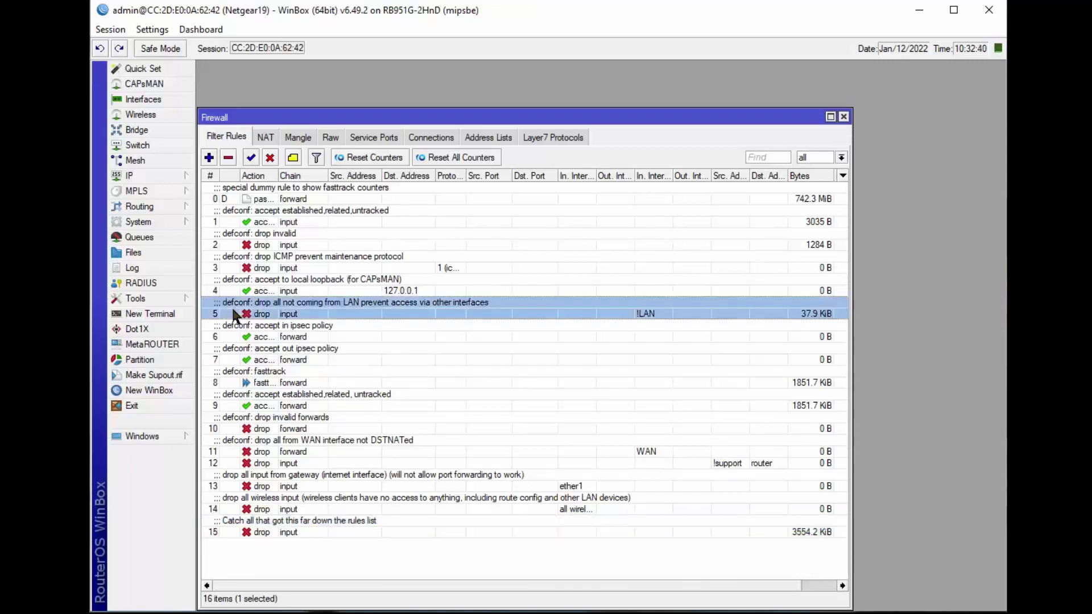
{"action": "left_click", "coordinate": [674, 199]}
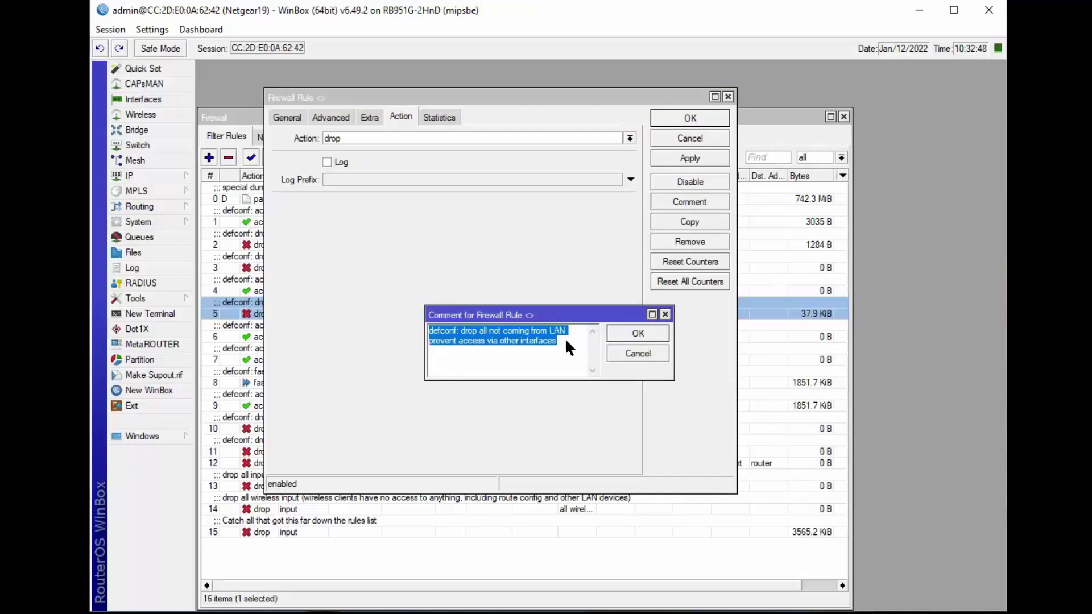
{"action": "left_click", "coordinate": [638, 335]}
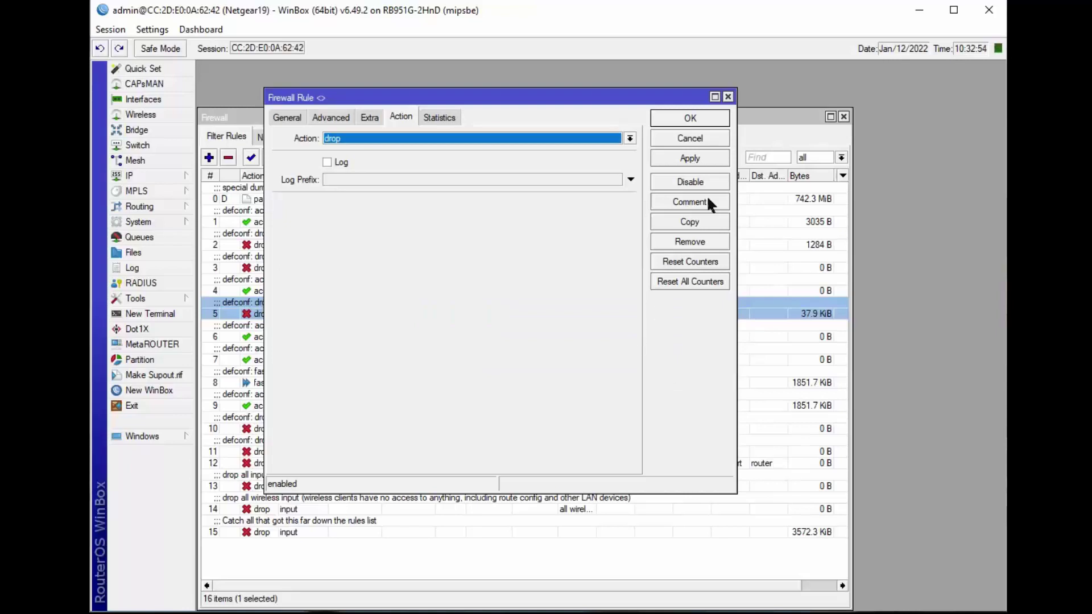
{"action": "left_click", "coordinate": [728, 98]}
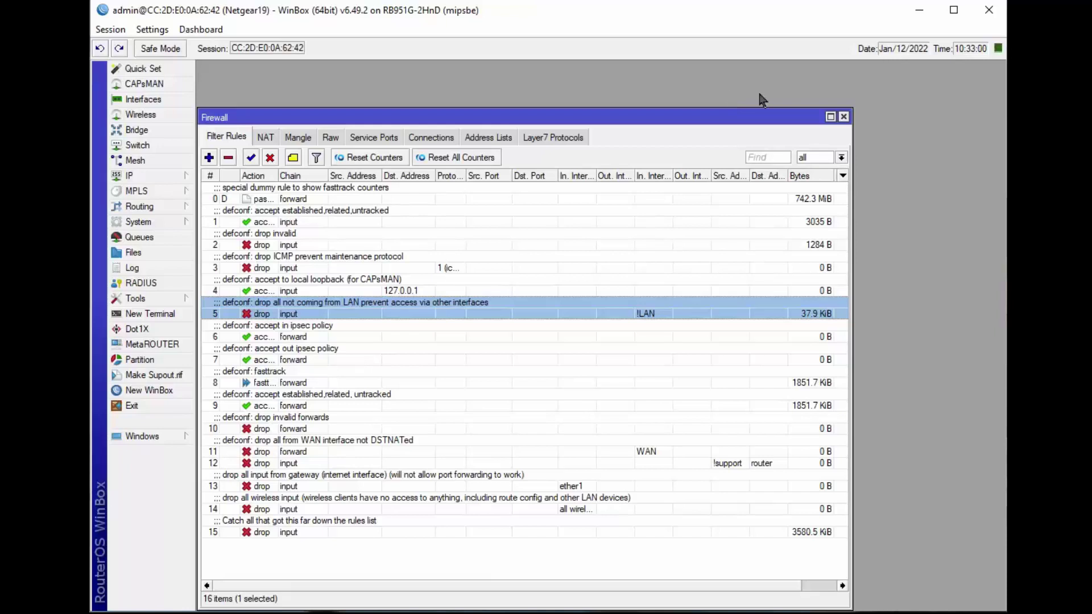